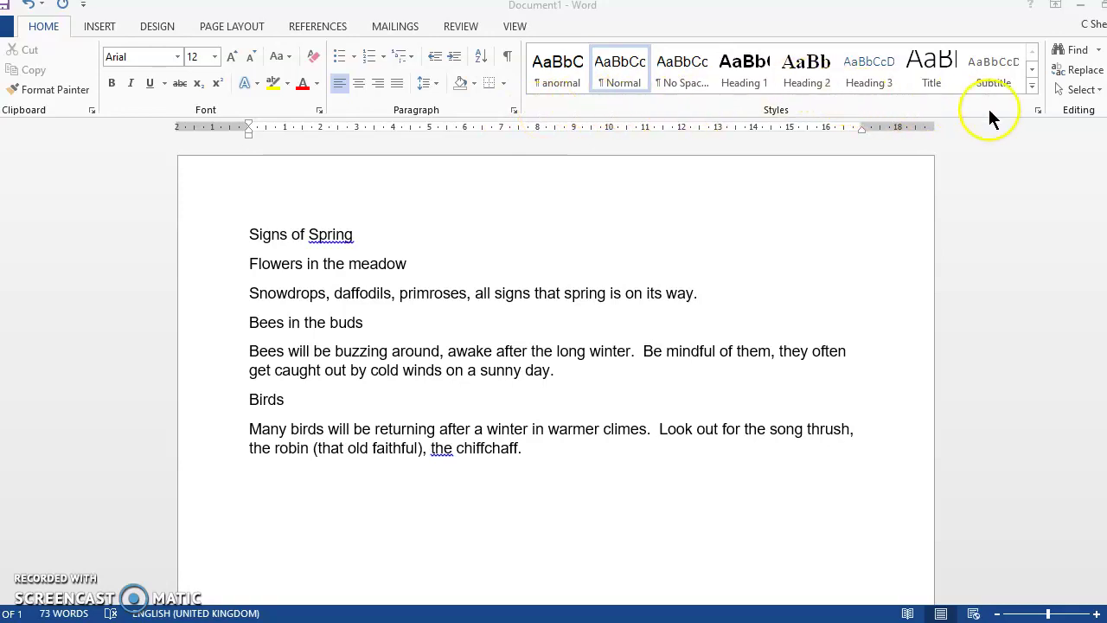
Undock the Styles pane into a floating window and open the Normal style's options menu
{"action": "left_click", "coordinate": [1038, 111]}
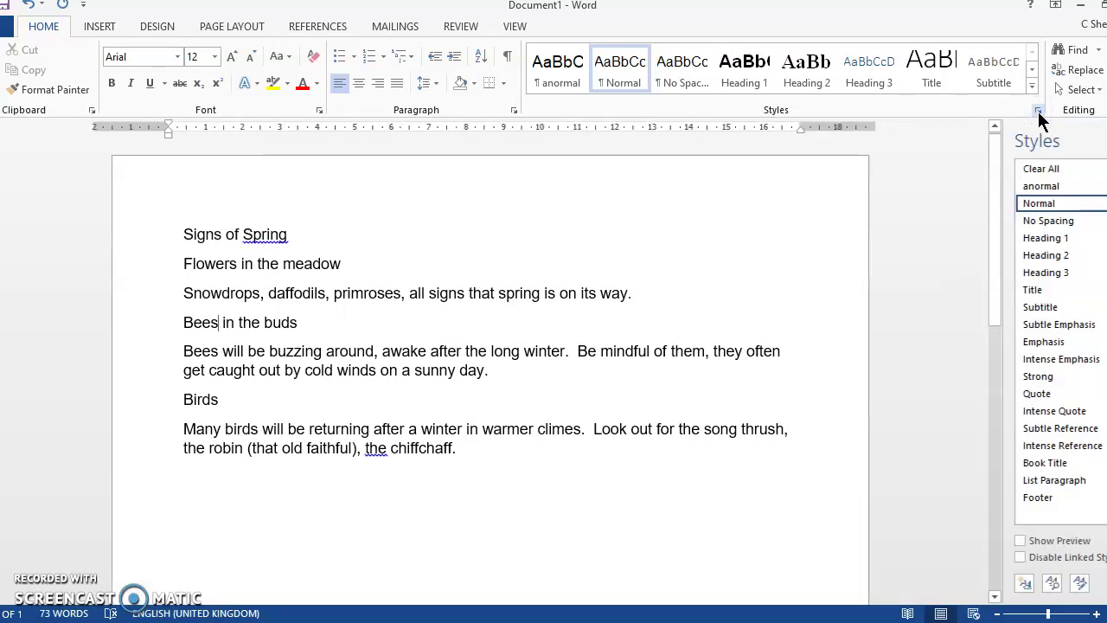
{"action": "left_click", "coordinate": [1038, 112]}
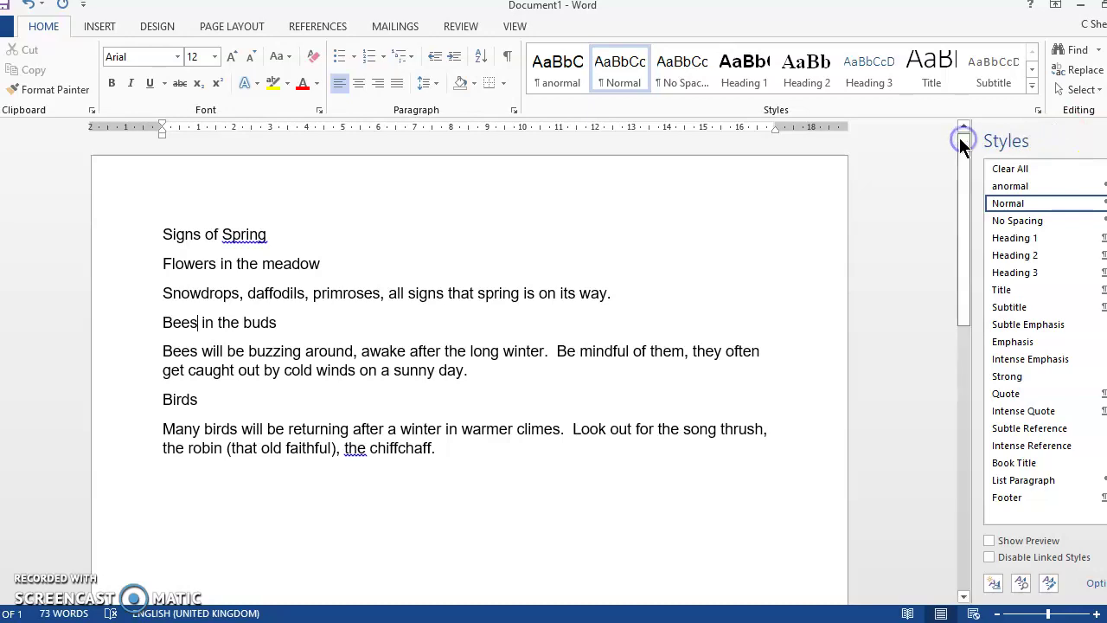
{"action": "left_click", "coordinate": [1035, 128]}
{"action": "mouse_move", "coordinate": [1036, 128]}
{"action": "left_mouse_down"}
{"action": "mouse_move", "coordinate": [971, 168]}
{"action": "mouse_move", "coordinate": [1011, 210]}
{"action": "mouse_move", "coordinate": [1018, 136]}
{"action": "mouse_move", "coordinate": [1028, 138]}
{"action": "left_mouse_up"}
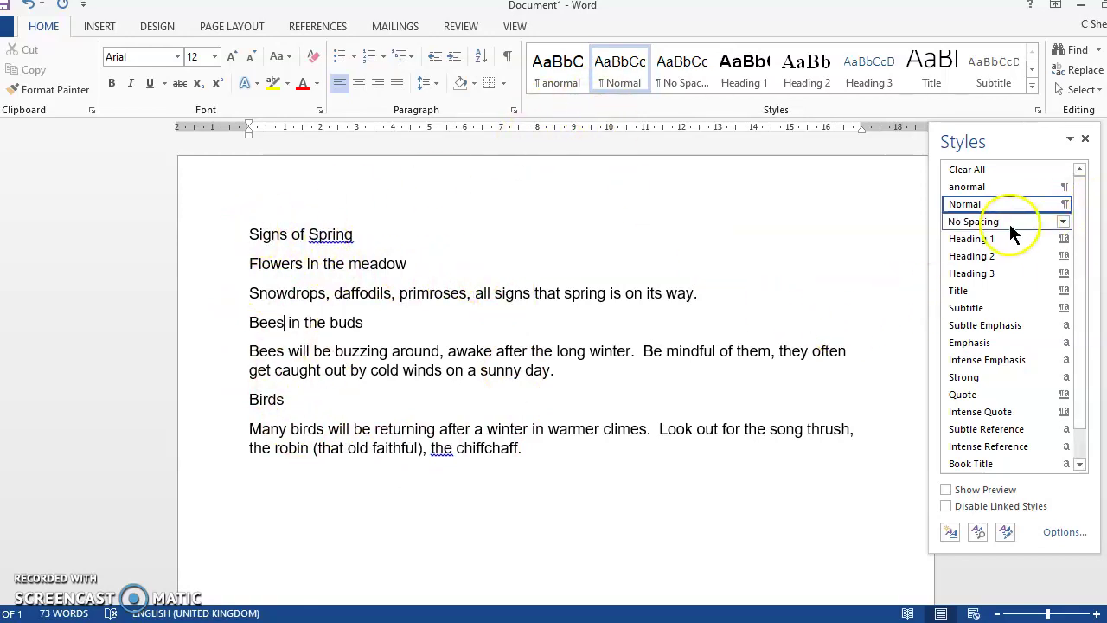
{"action": "mouse_move", "coordinate": [989, 210]}
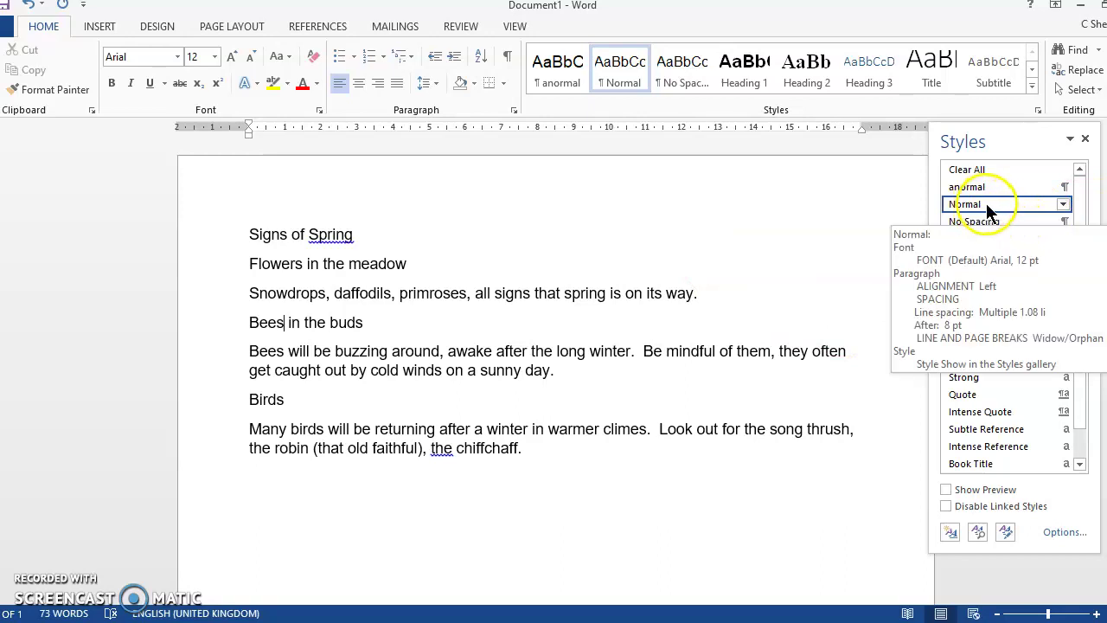
{"action": "left_click", "coordinate": [1064, 205]}
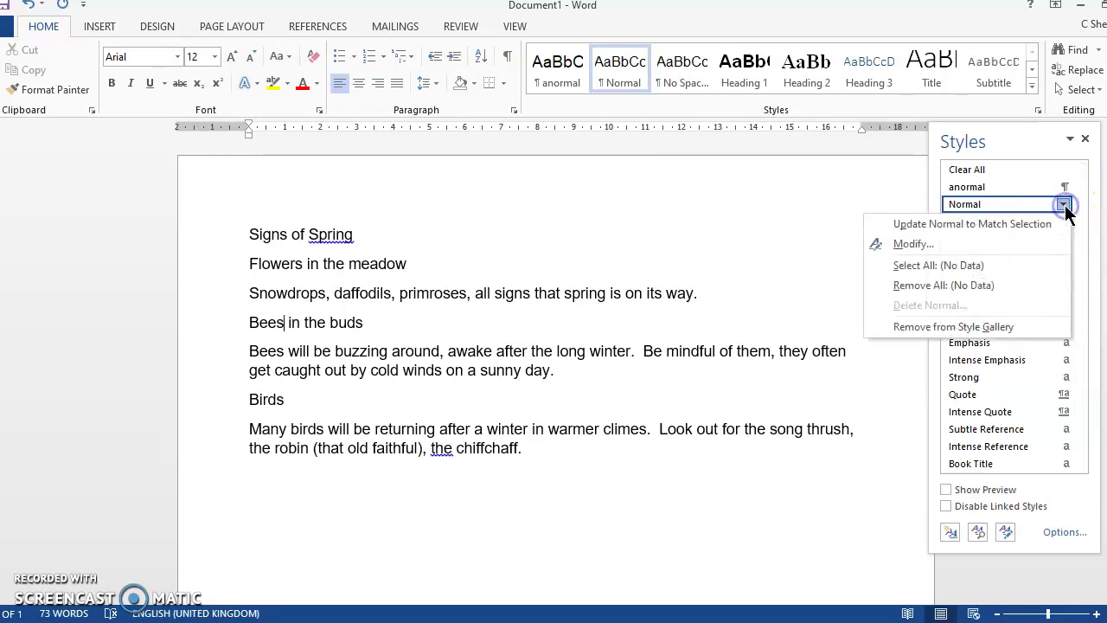
In Modify Style, set the Normal style's font to Tahoma at 13 pt
{"action": "left_click", "coordinate": [912, 245]}
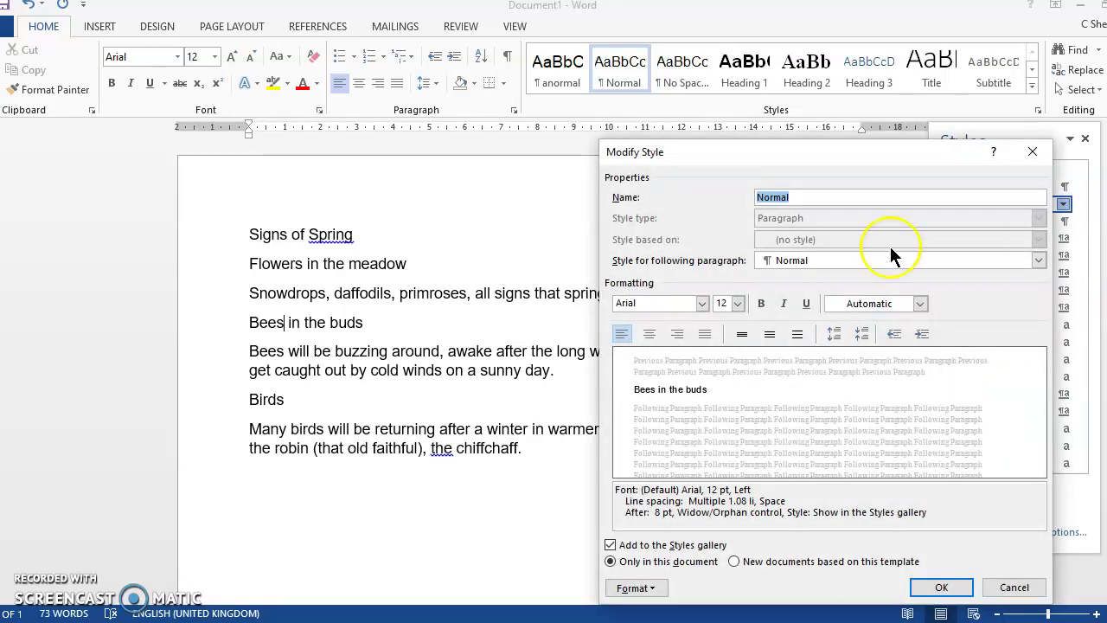
{"action": "left_click", "coordinate": [700, 303]}
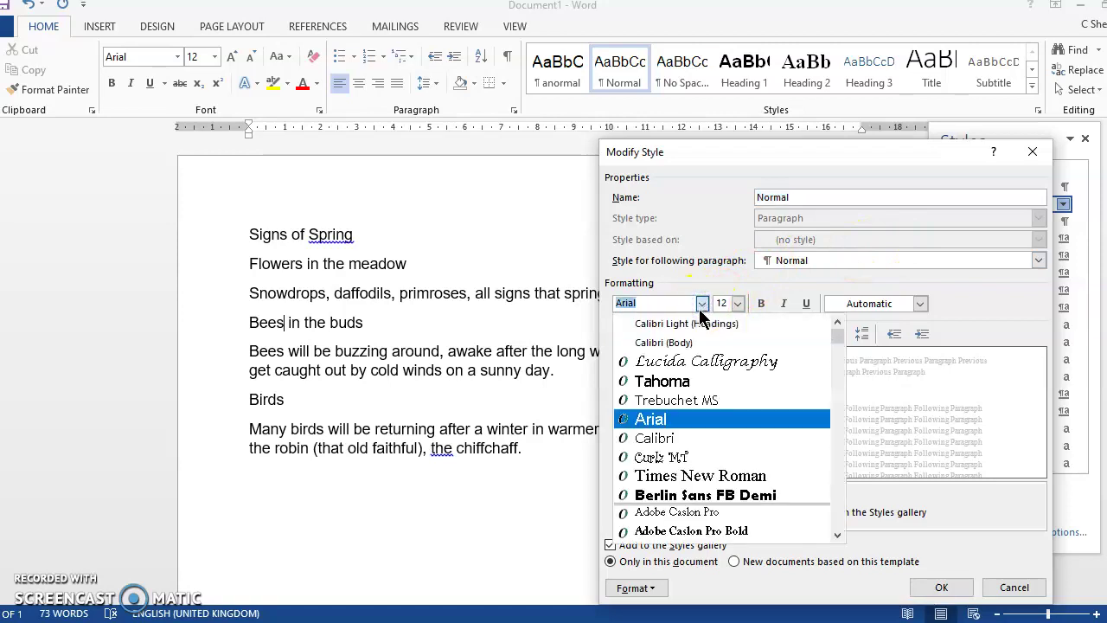
{"action": "left_click", "coordinate": [678, 381]}
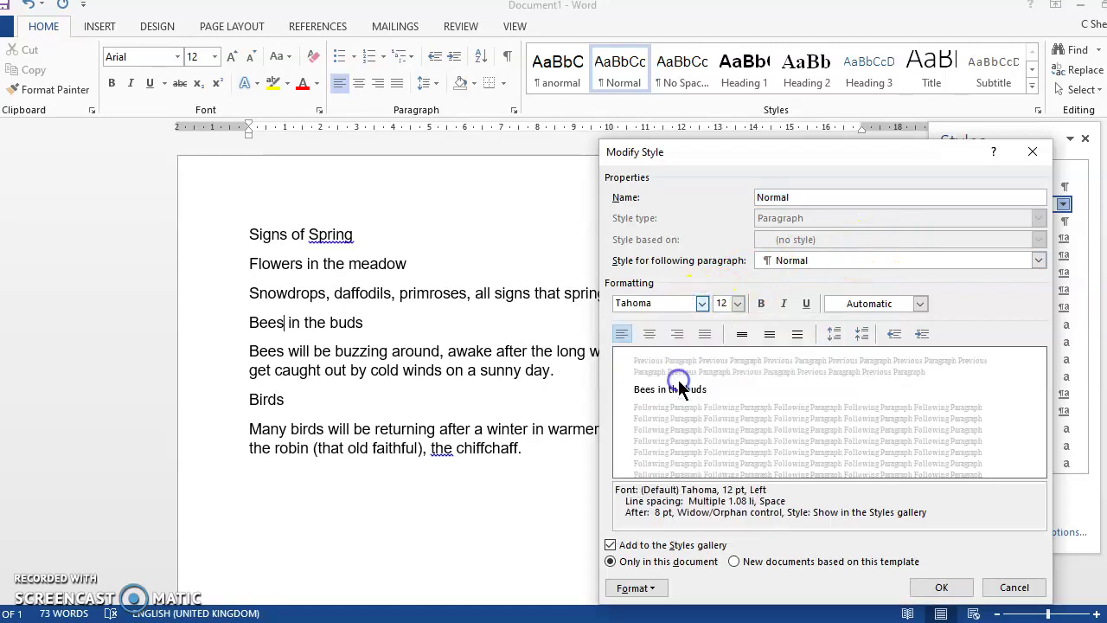
{"action": "left_click", "coordinate": [739, 303]}
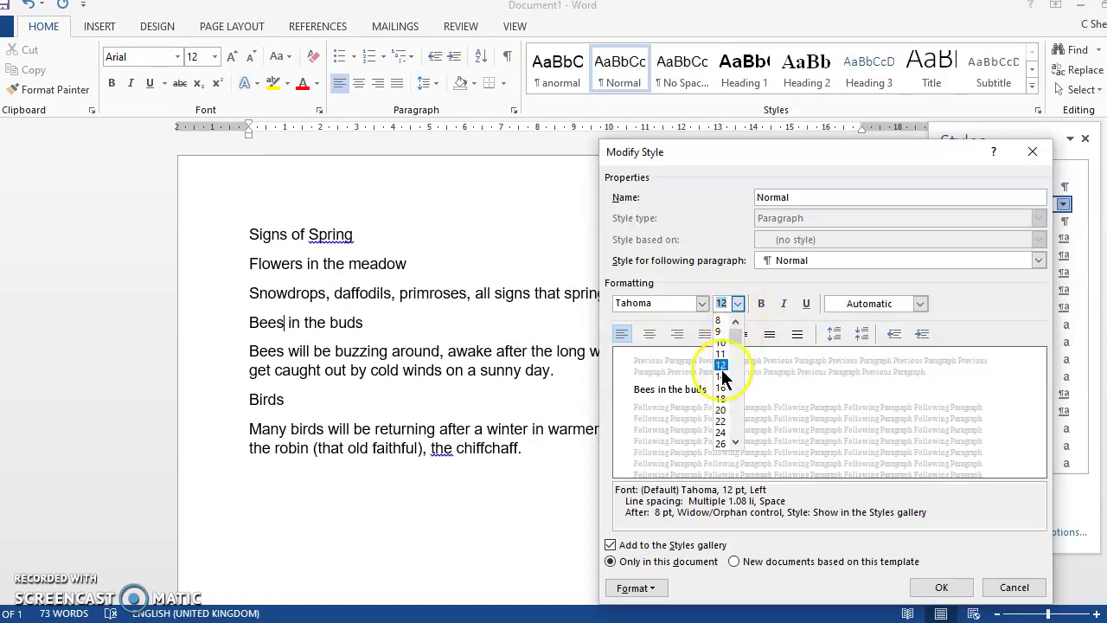
{"action": "left_click", "coordinate": [737, 303]}
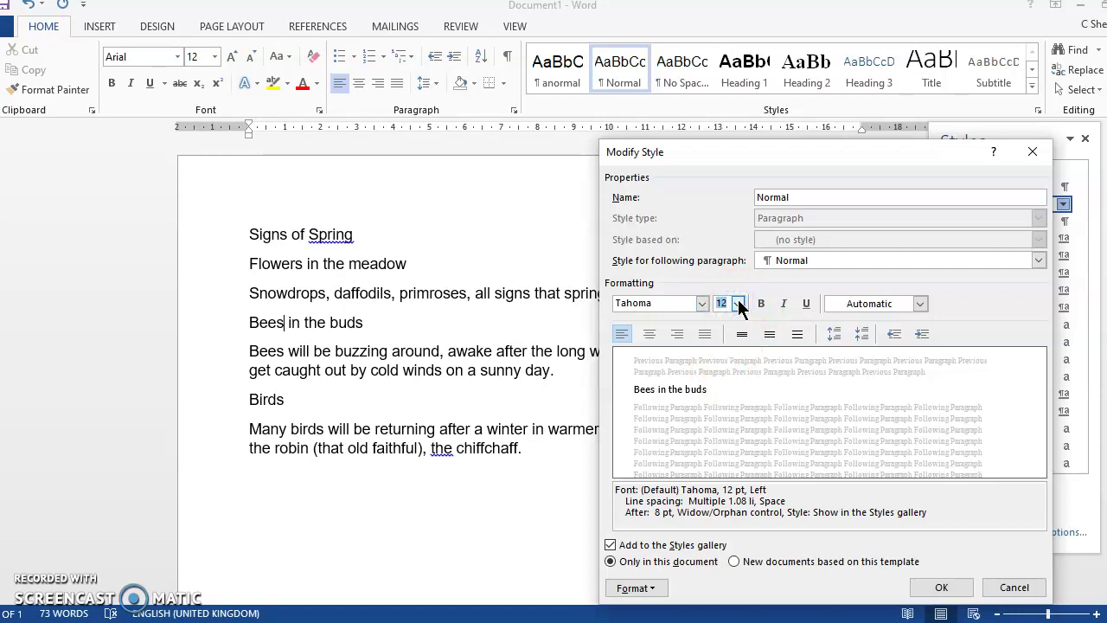
{"action": "left_click", "coordinate": [734, 302]}
{"action": "left_click", "coordinate": [726, 302]}
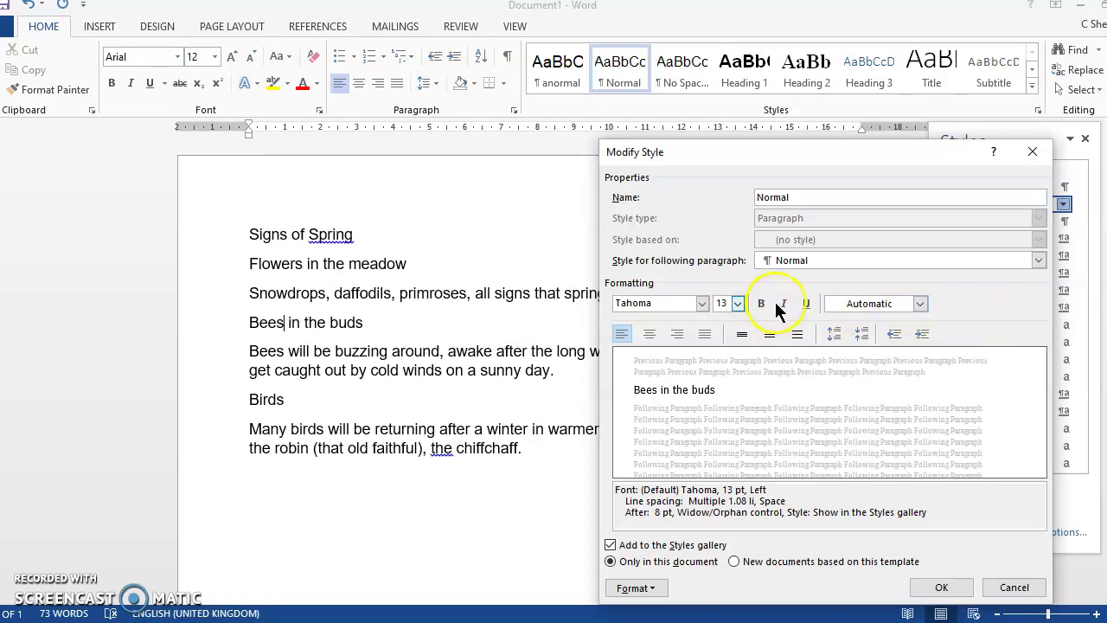
{"action": "left_click", "coordinate": [649, 592]}
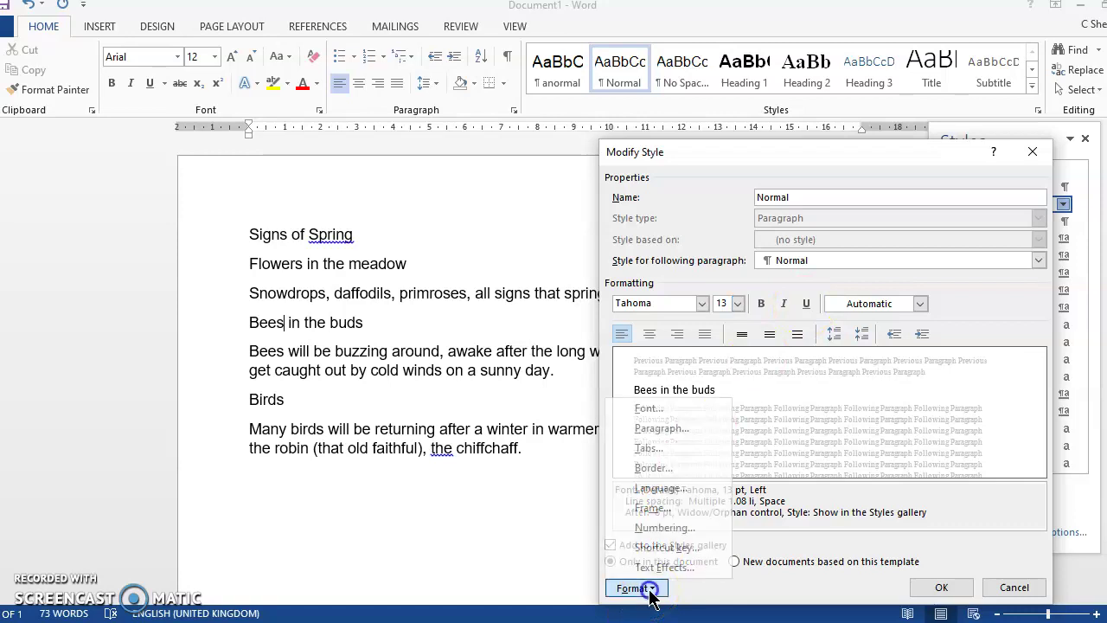
Confirm the Normal style change so the body text shows in Tahoma 13 pt
{"action": "left_click", "coordinate": [670, 430]}
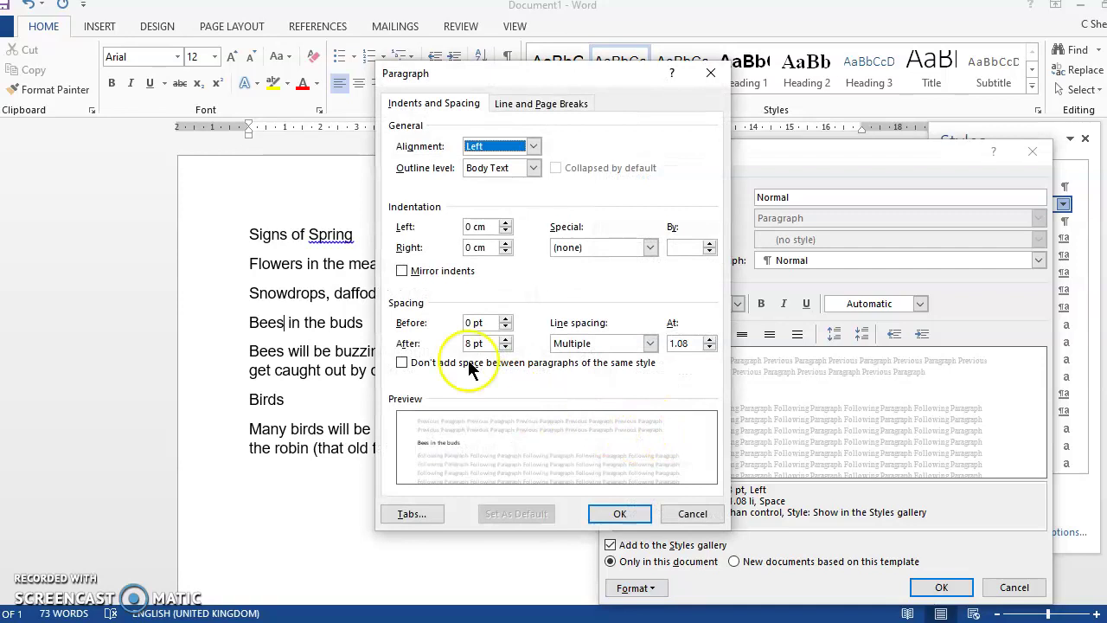
{"action": "left_click", "coordinate": [640, 517]}
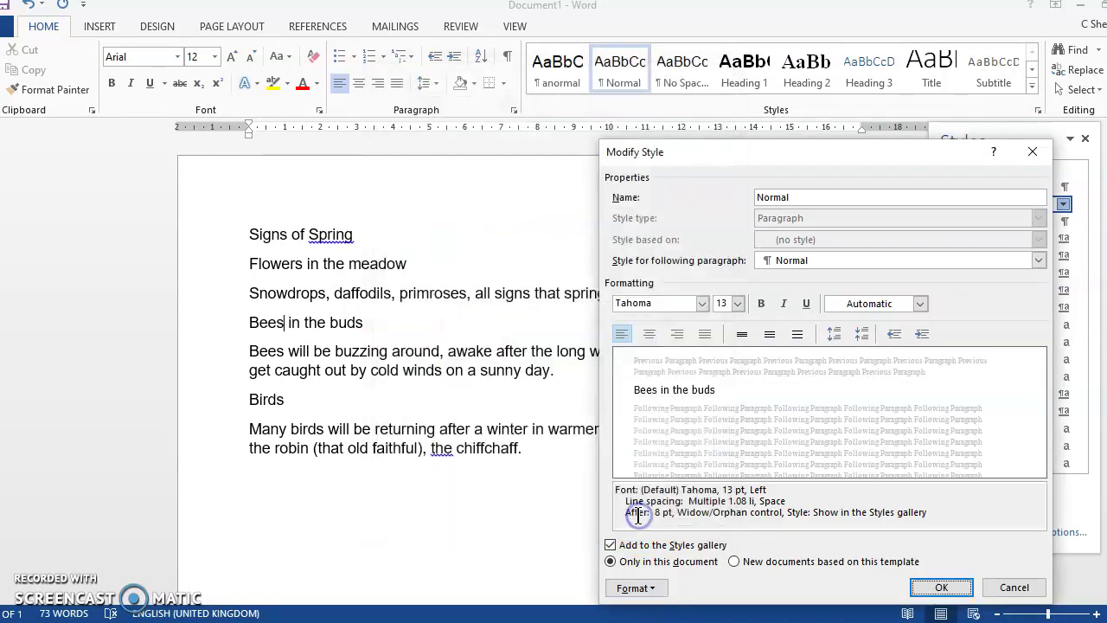
{"action": "left_click", "coordinate": [940, 587]}
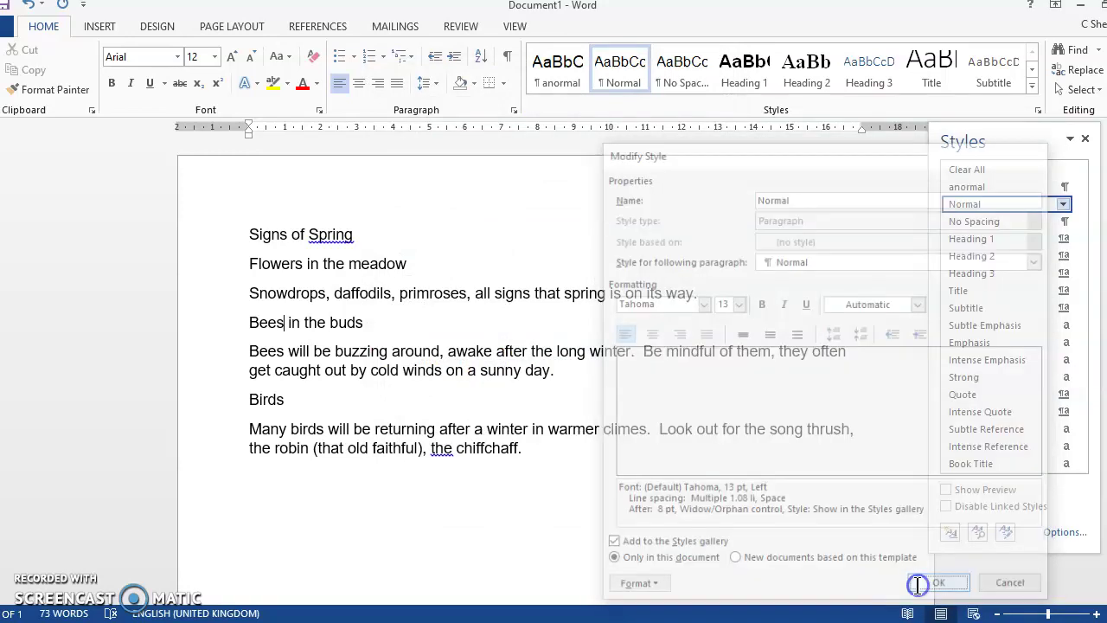
{"action": "left_click", "coordinate": [315, 268]}
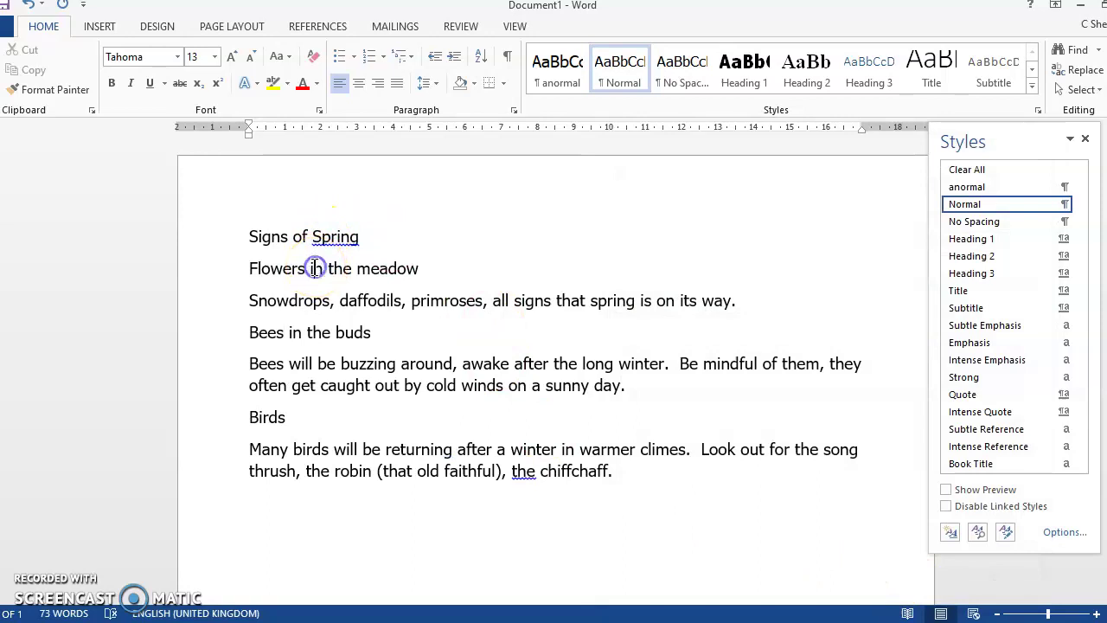
{"action": "left_click", "coordinate": [303, 382]}
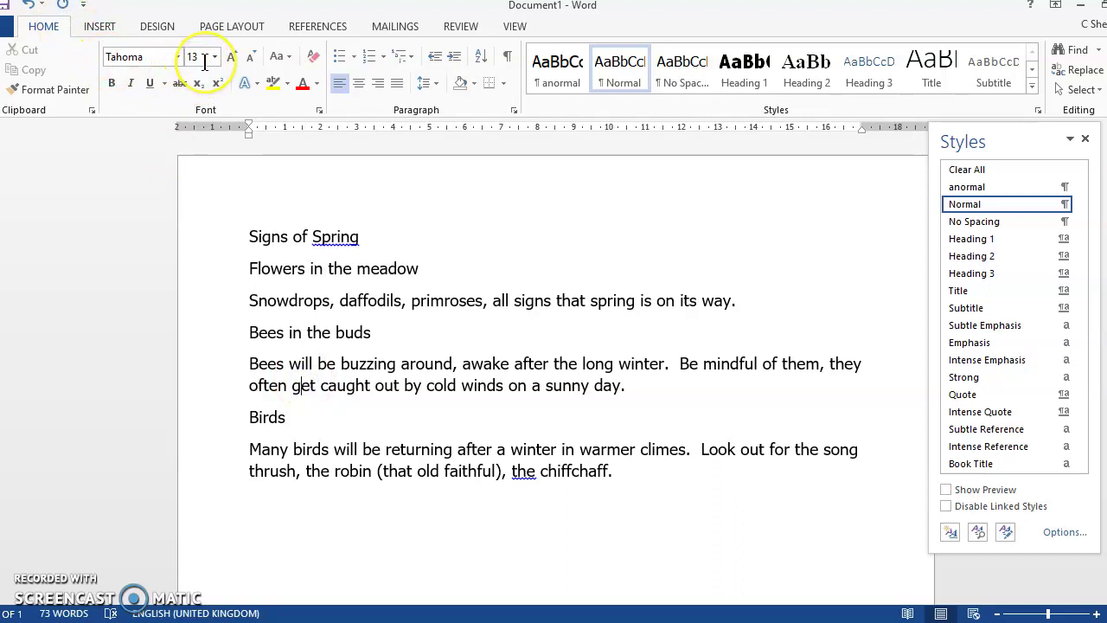
{"action": "left_click", "coordinate": [344, 312]}
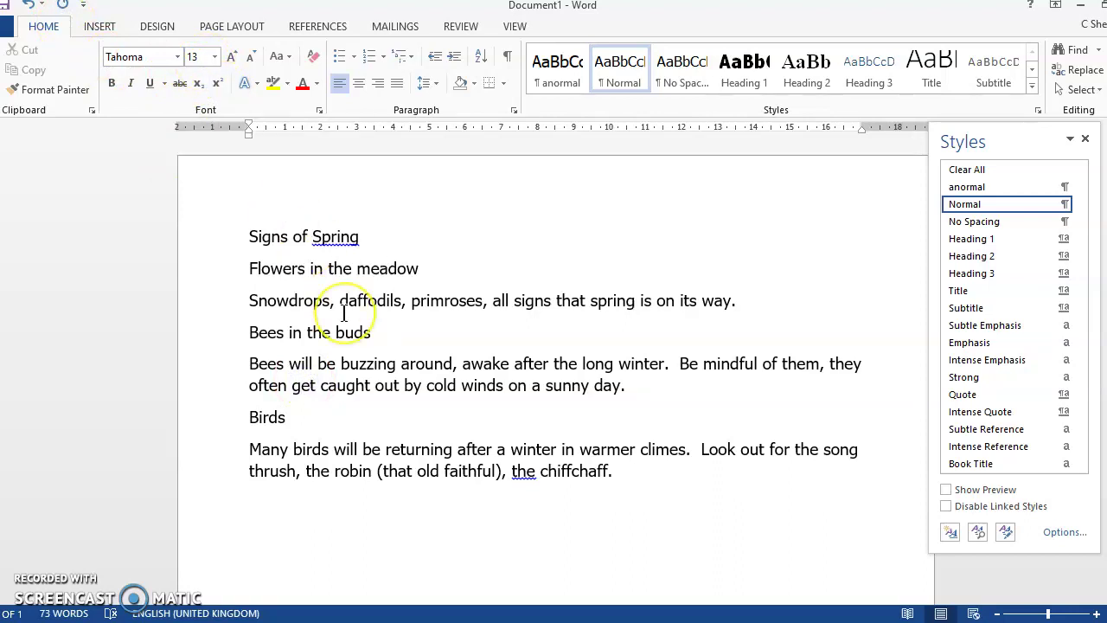
Format the 'Signs of Spring' title as Berlin Sans FB Demi 16 pt, purple and centred
{"action": "left_click", "coordinate": [210, 243]}
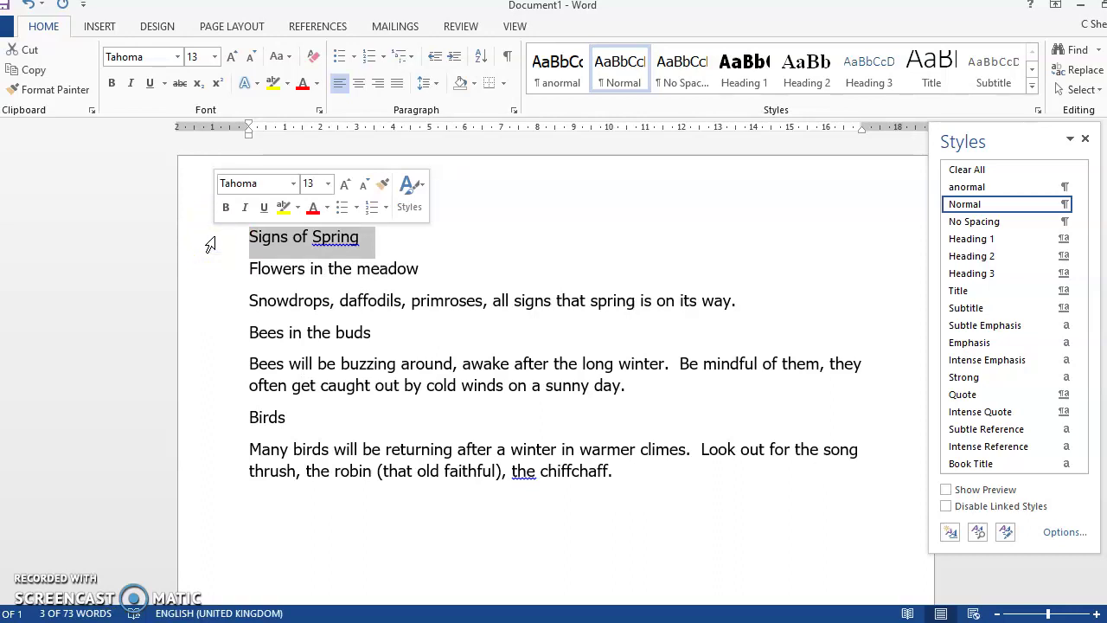
{"action": "left_click", "coordinate": [177, 56]}
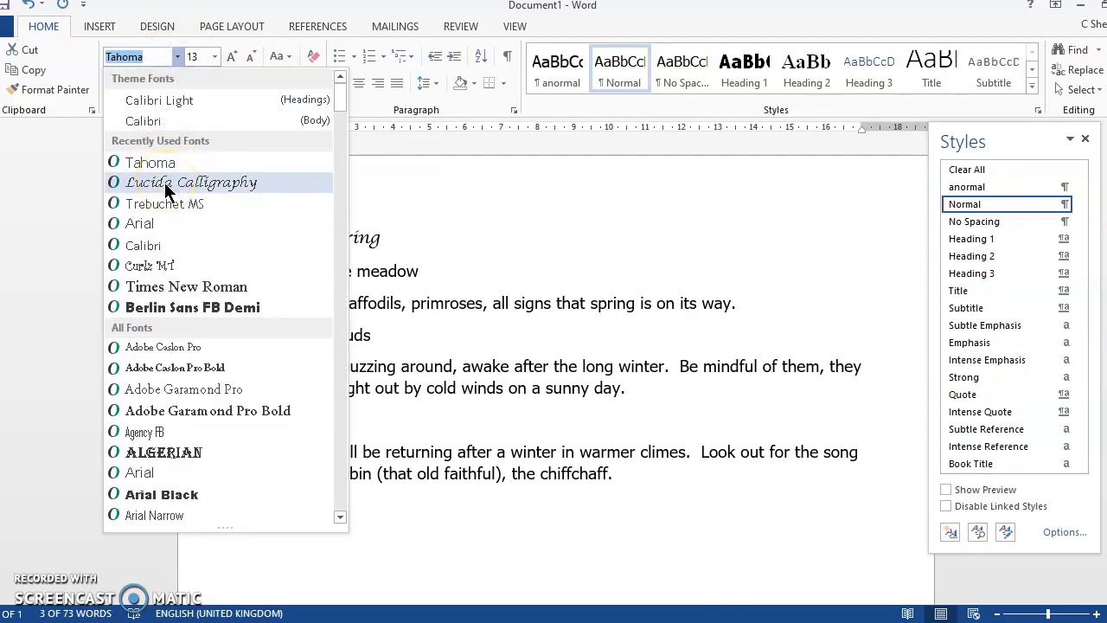
{"action": "left_click", "coordinate": [164, 308]}
{"action": "left_click", "coordinate": [213, 57]}
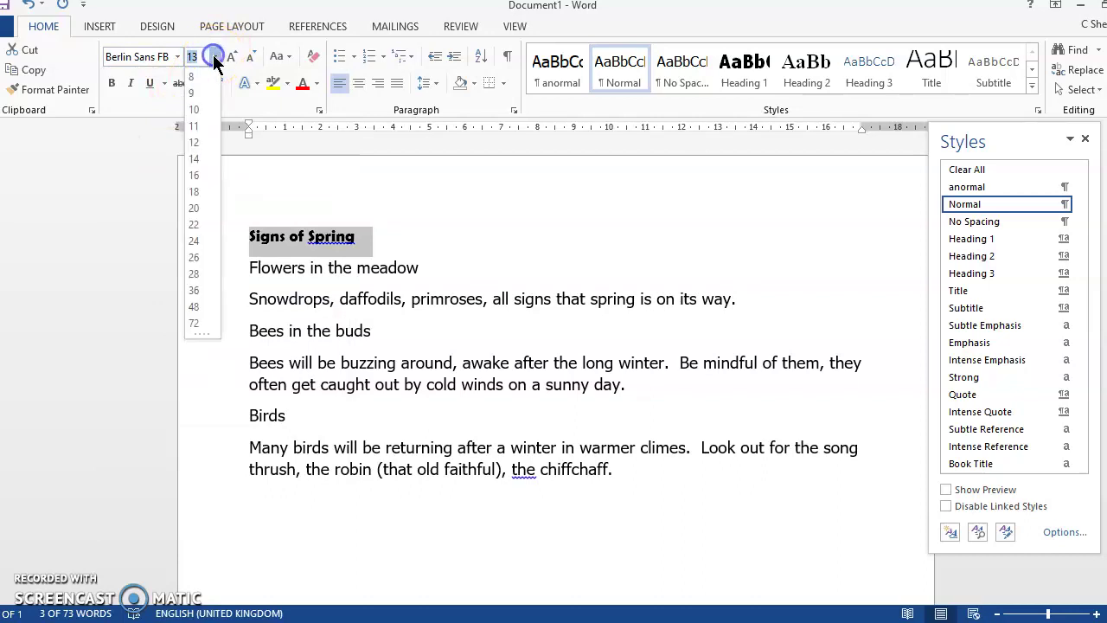
{"action": "left_click", "coordinate": [196, 177]}
{"action": "left_click", "coordinate": [317, 83]}
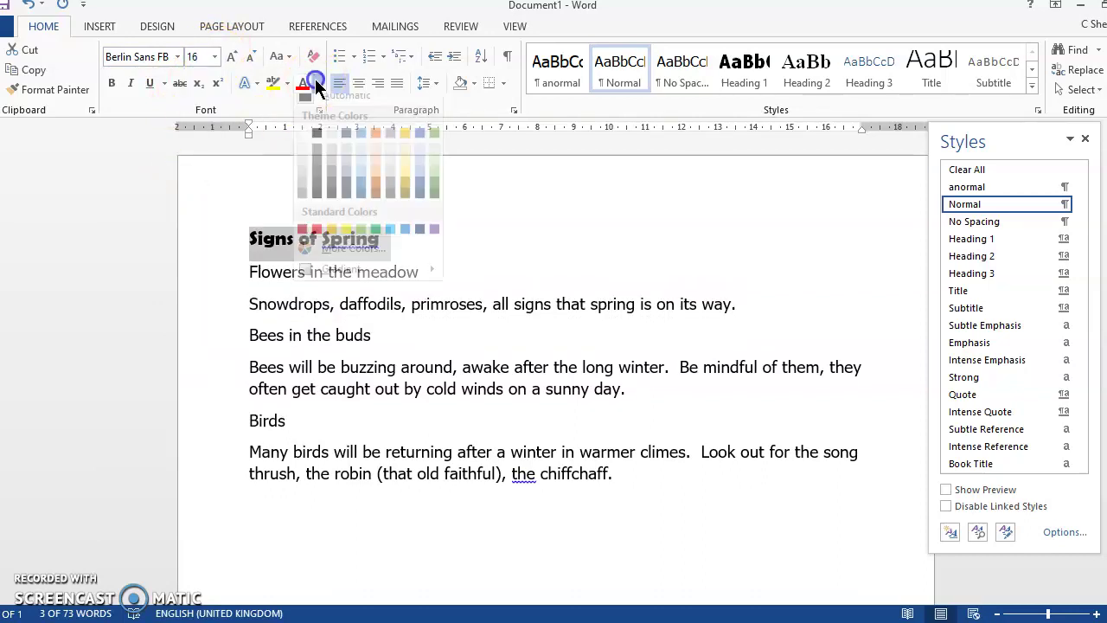
{"action": "left_click", "coordinate": [435, 239]}
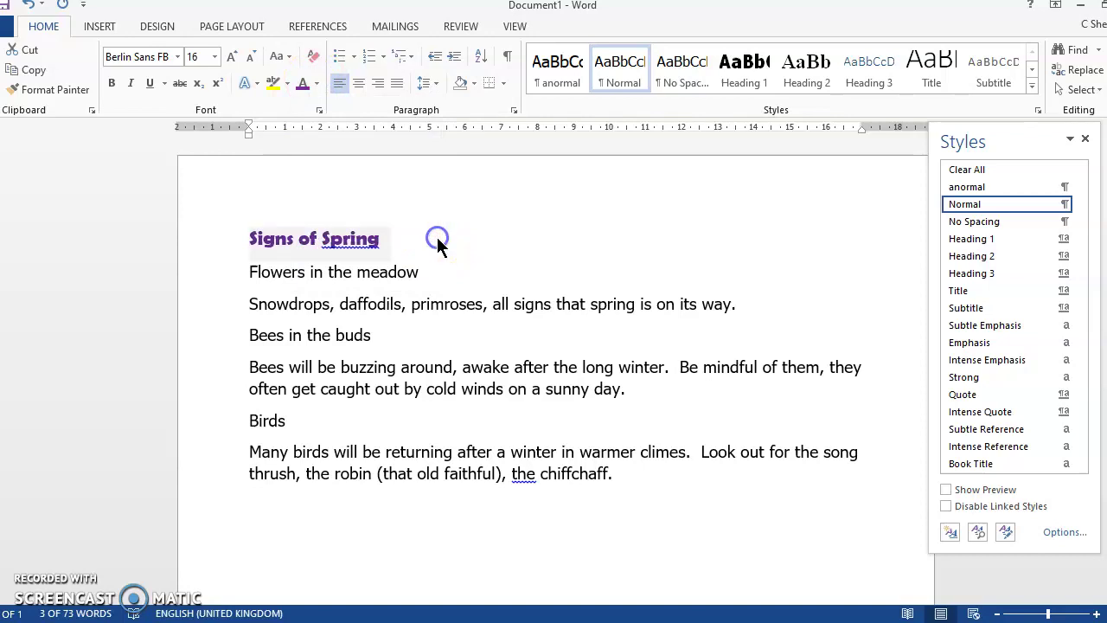
{"action": "left_click", "coordinate": [359, 83]}
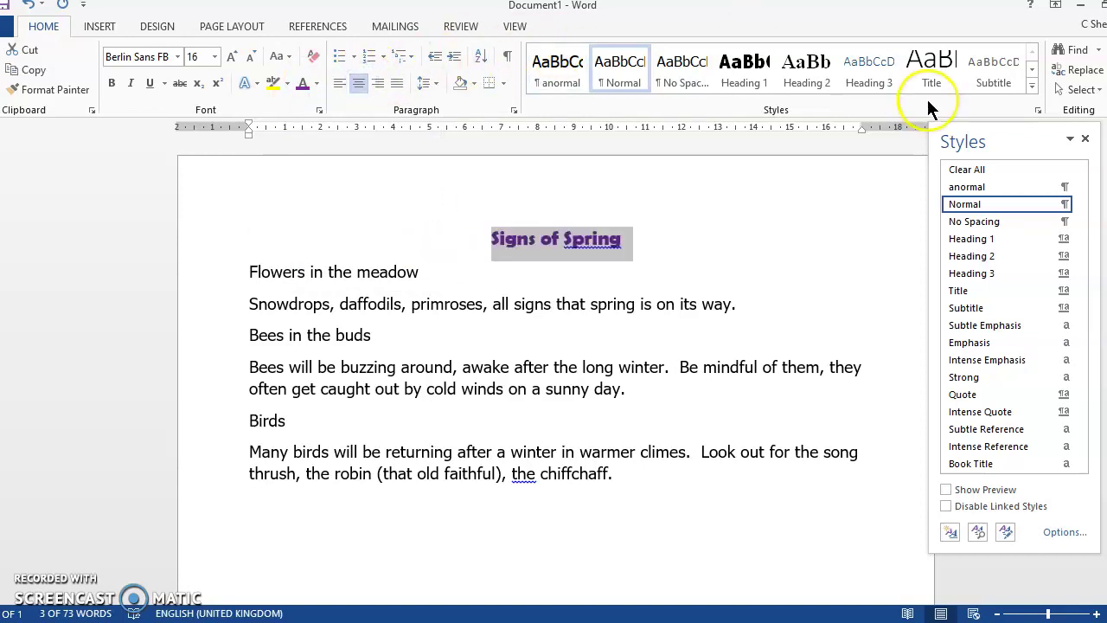
Update Heading 1 to match the selected purple Berlin Sans FB Demi 16 pt title
{"action": "mouse_move", "coordinate": [1086, 180]}
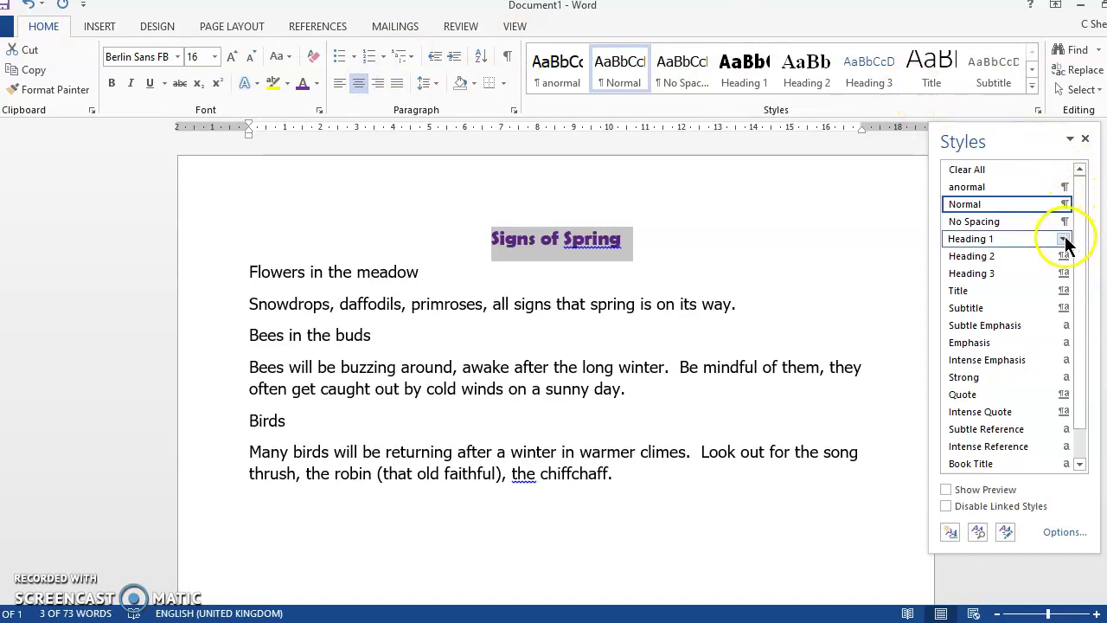
{"action": "mouse_move", "coordinate": [1064, 242]}
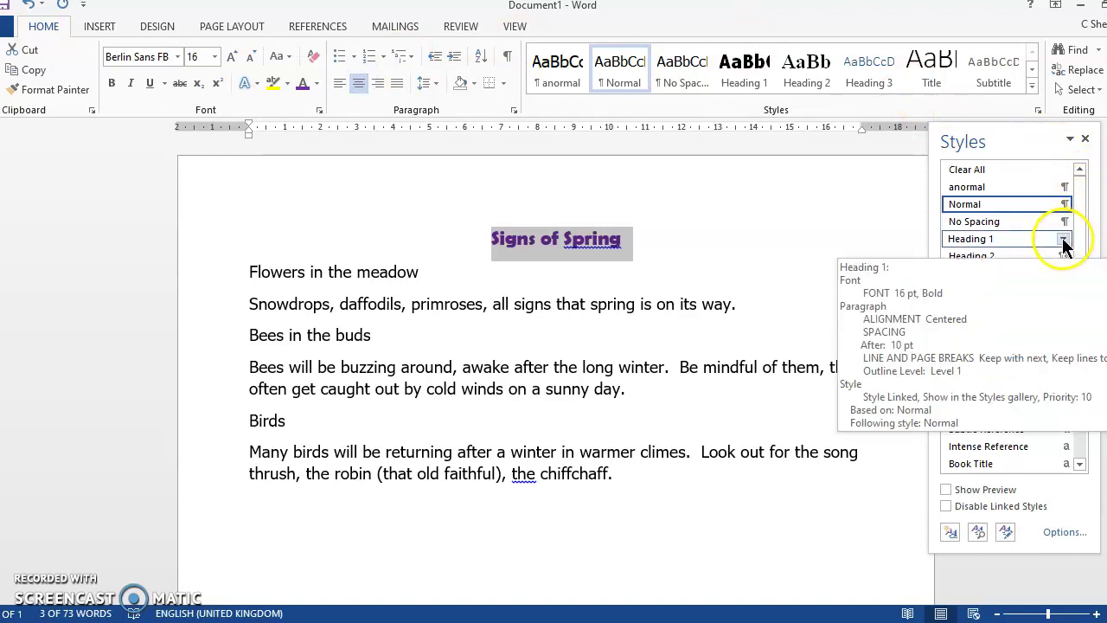
{"action": "left_click", "coordinate": [1064, 239]}
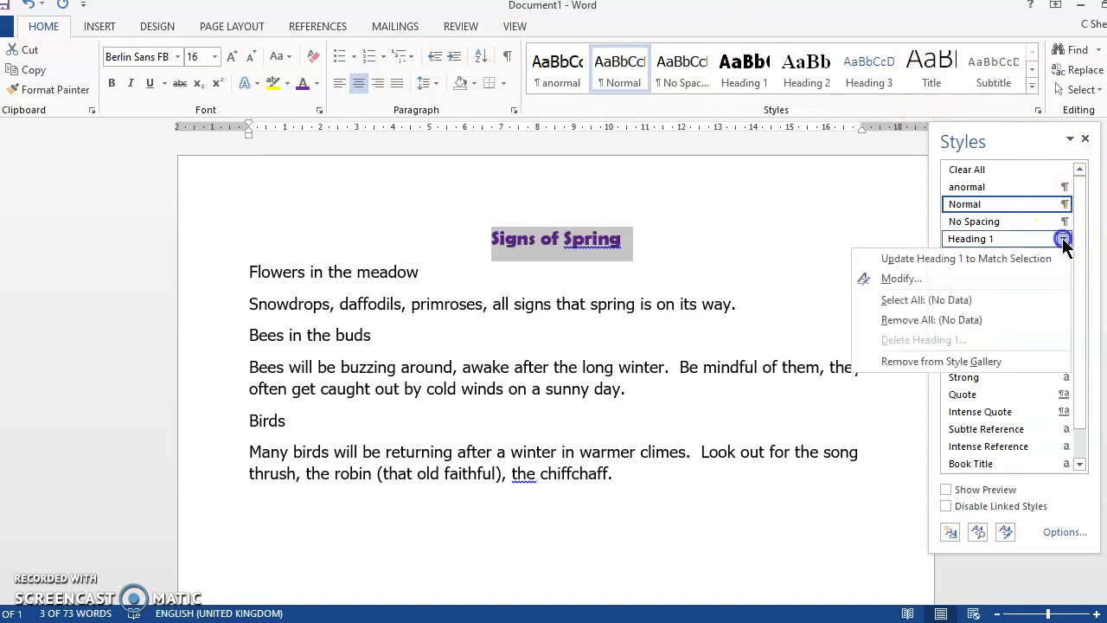
{"action": "left_click", "coordinate": [1016, 260]}
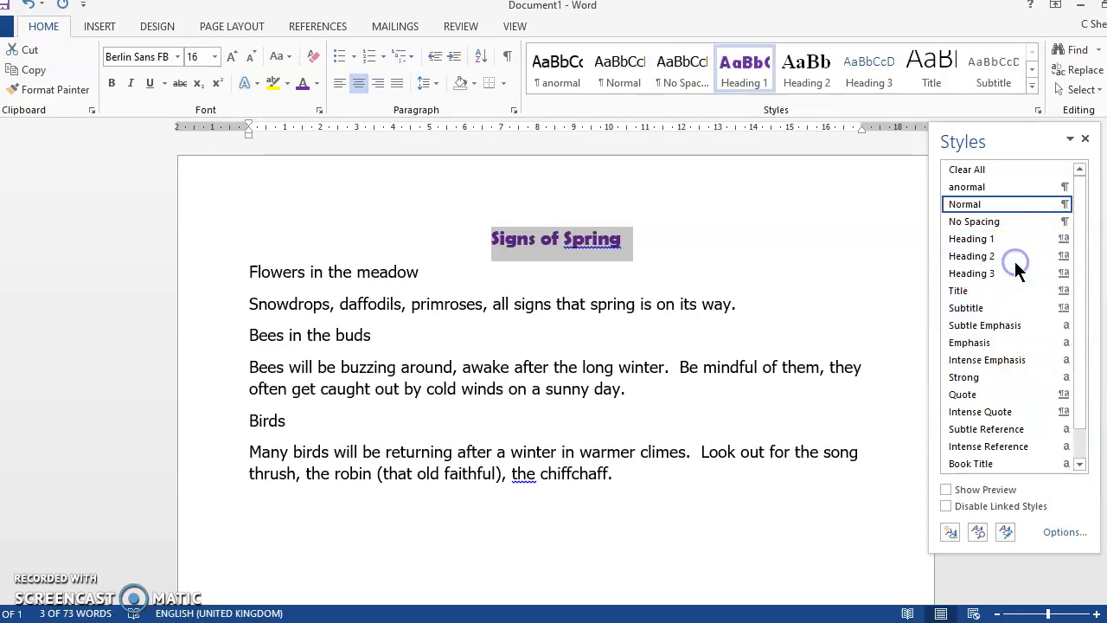
Format 'Flowers in the meadow' as bold 14 pt Tahoma and update Heading 2 to match it
{"action": "left_click", "coordinate": [208, 280]}
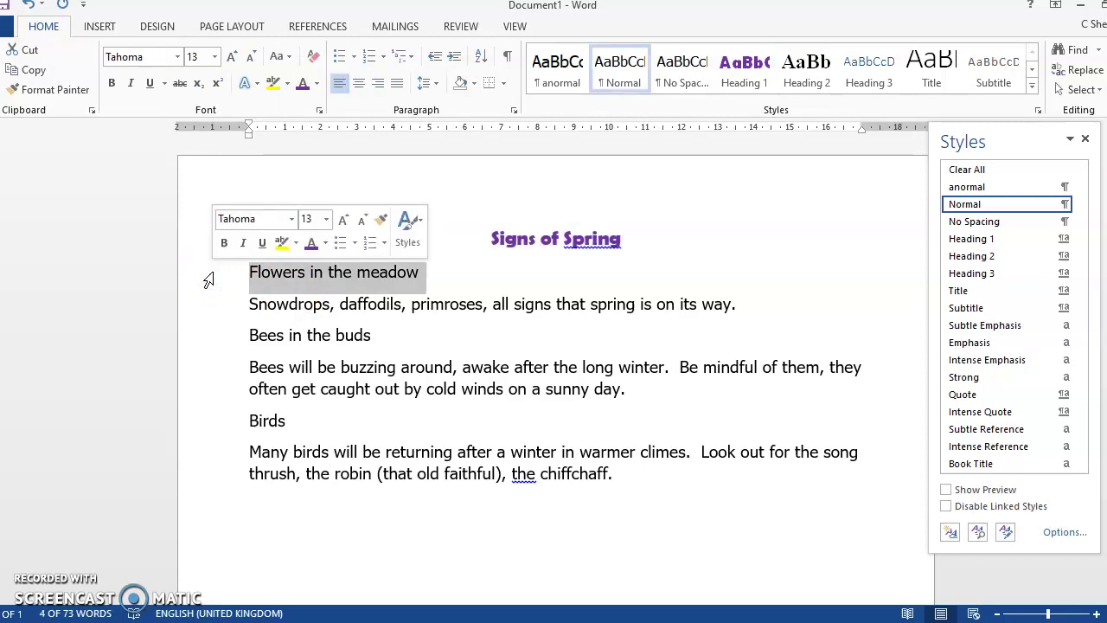
{"action": "left_click", "coordinate": [200, 109]}
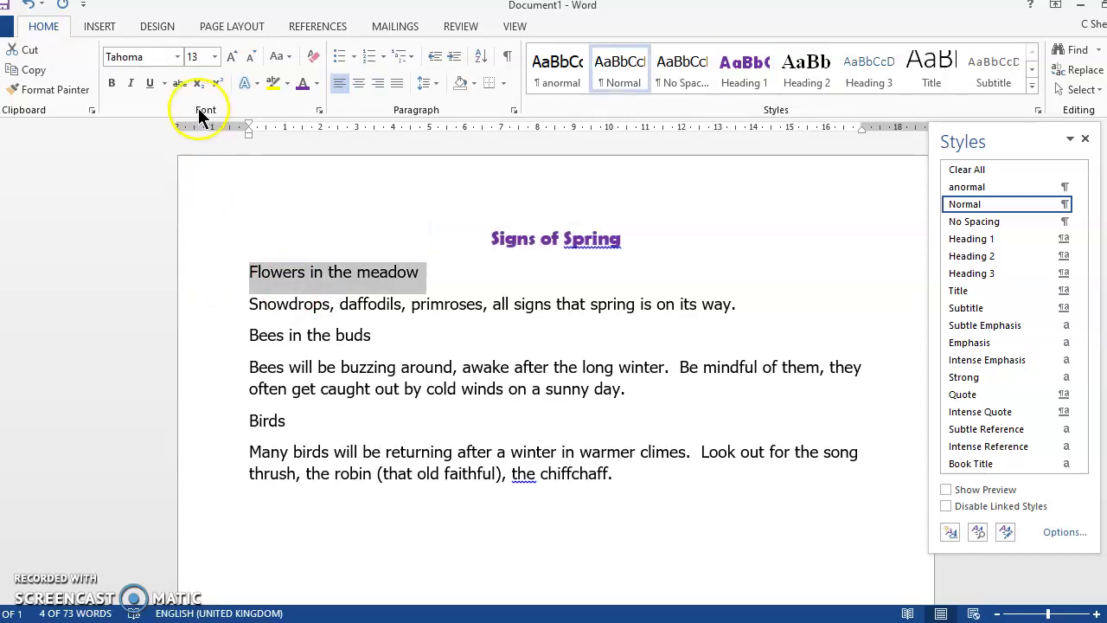
{"action": "left_click", "coordinate": [214, 58]}
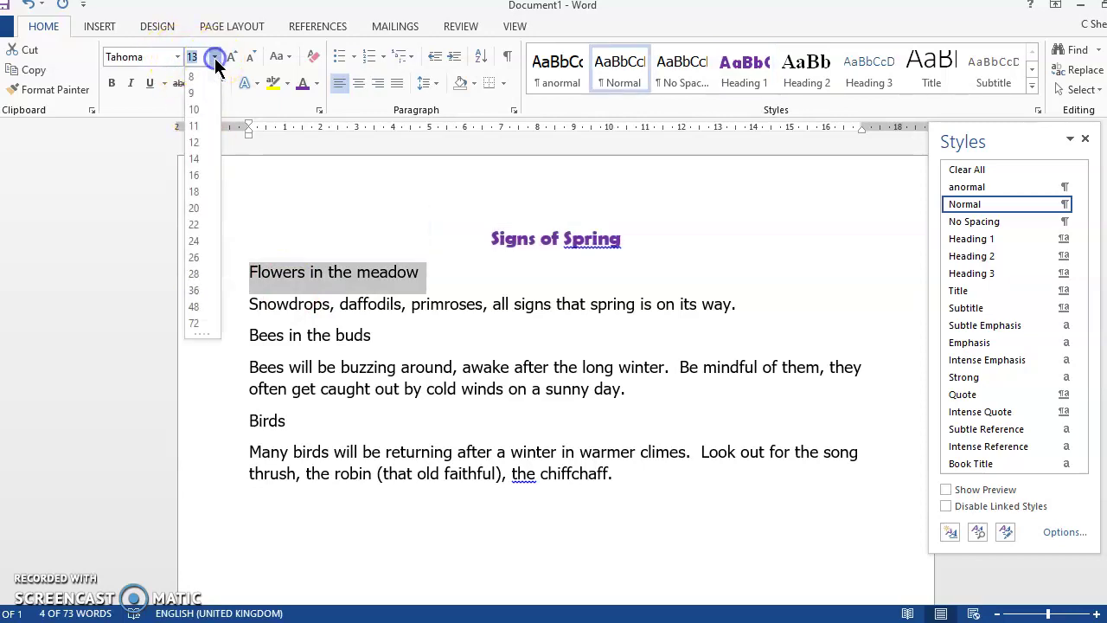
{"action": "left_click", "coordinate": [196, 160]}
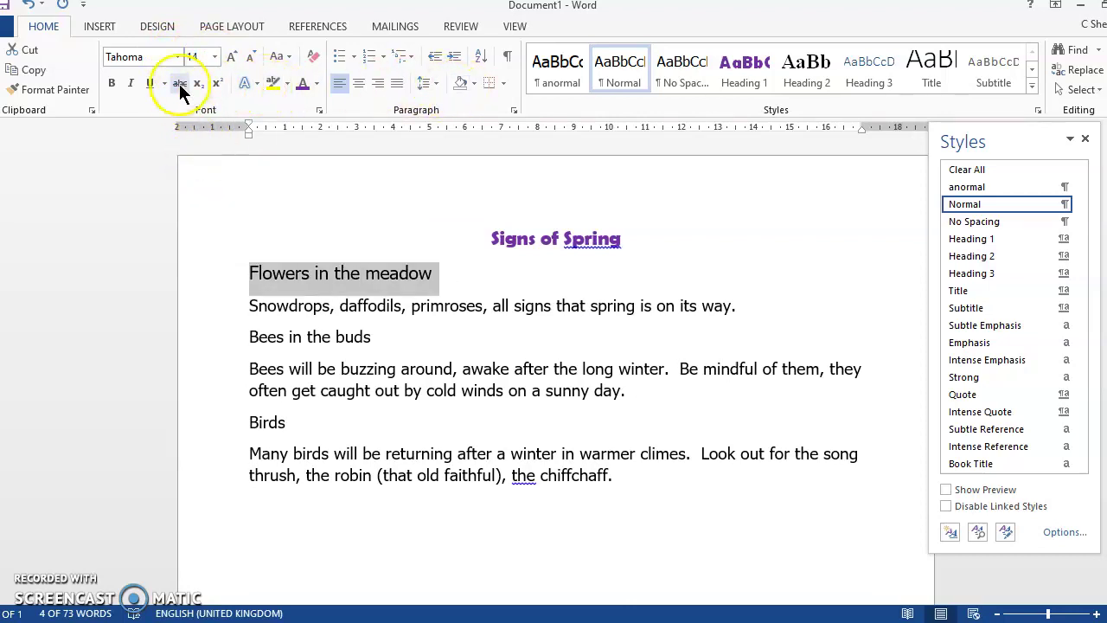
{"action": "left_click", "coordinate": [112, 83]}
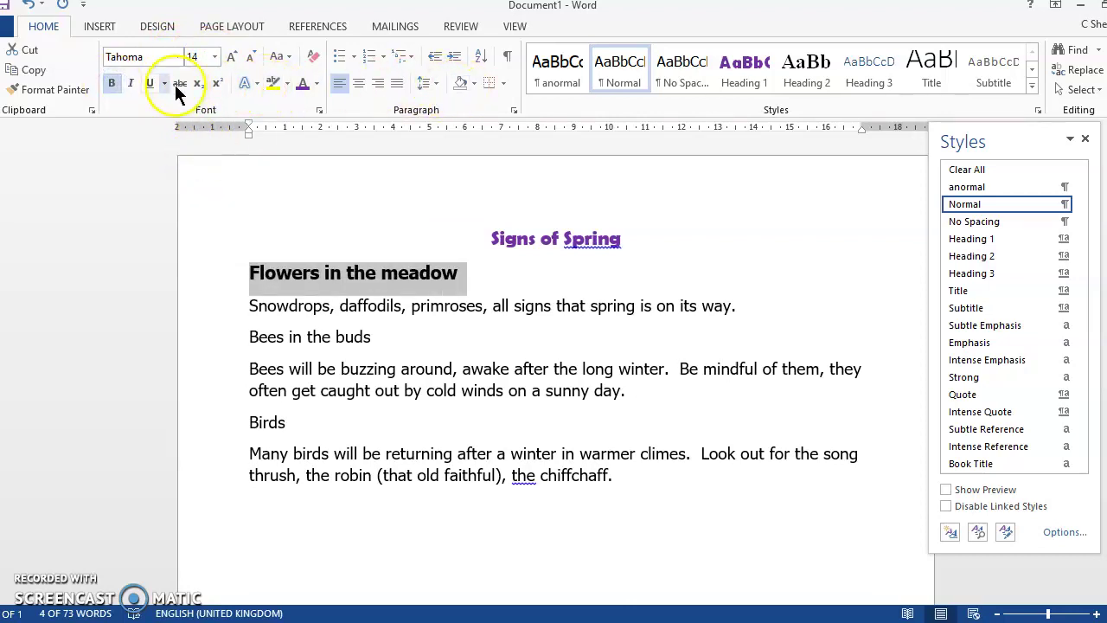
{"action": "left_click", "coordinate": [1063, 258]}
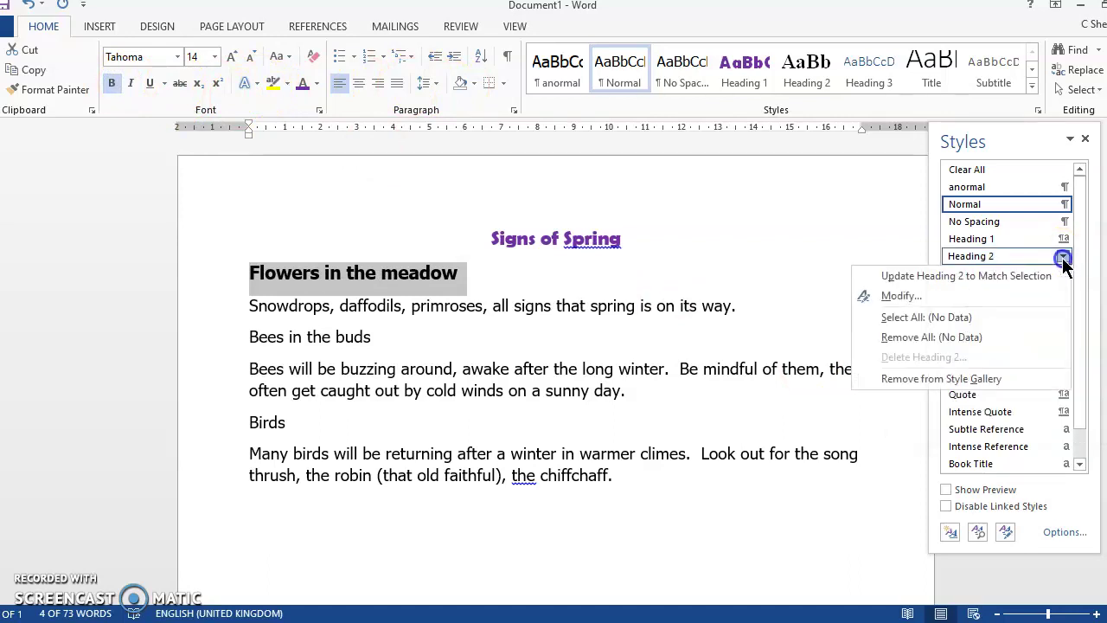
{"action": "left_click", "coordinate": [979, 276]}
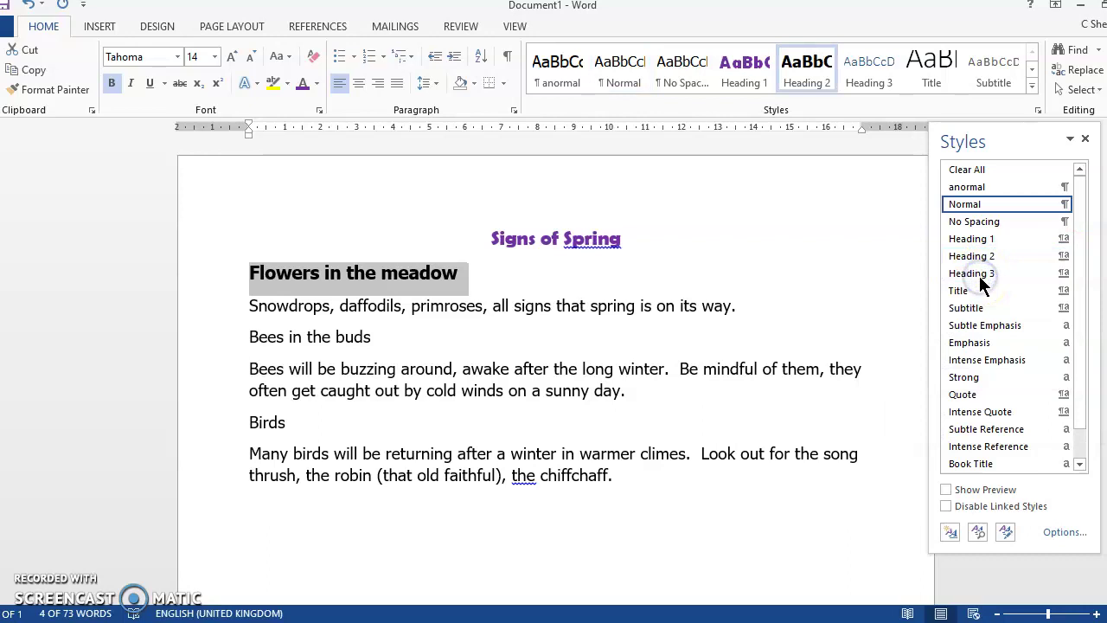
Apply Heading 2 to the 'Bees in the buds' and 'Birds' lines
{"action": "left_click", "coordinate": [272, 338]}
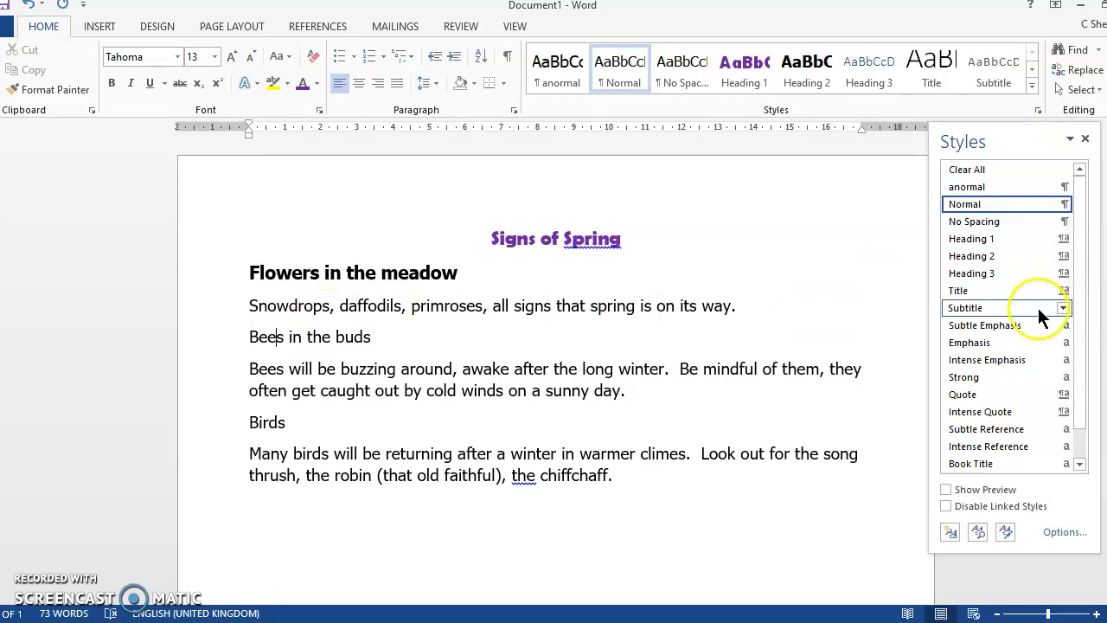
{"action": "left_click", "coordinate": [977, 257]}
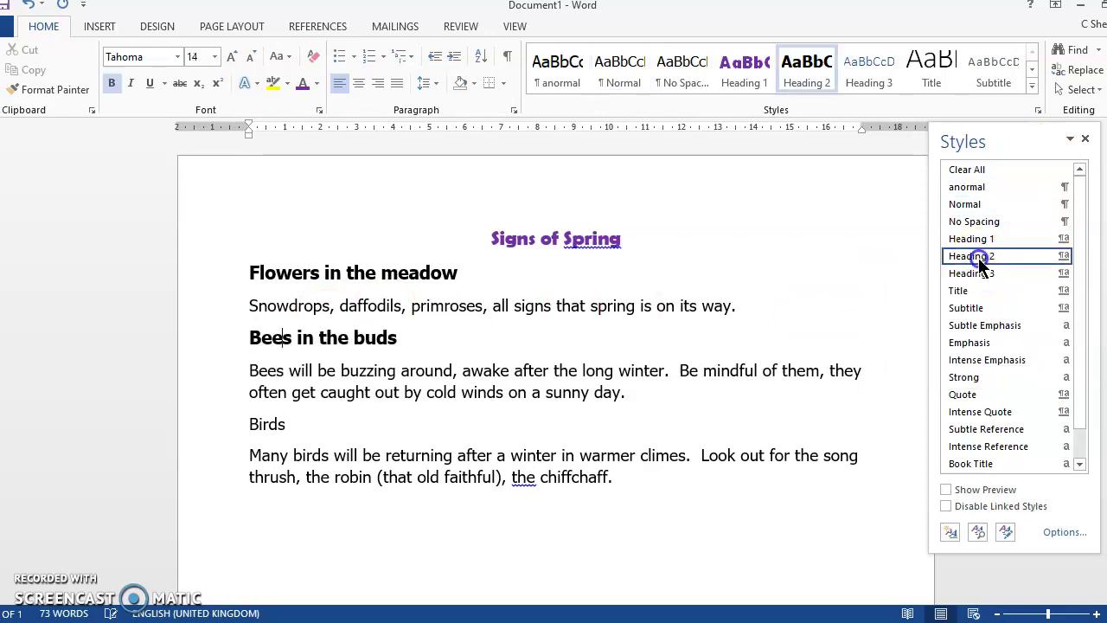
{"action": "left_click", "coordinate": [233, 435]}
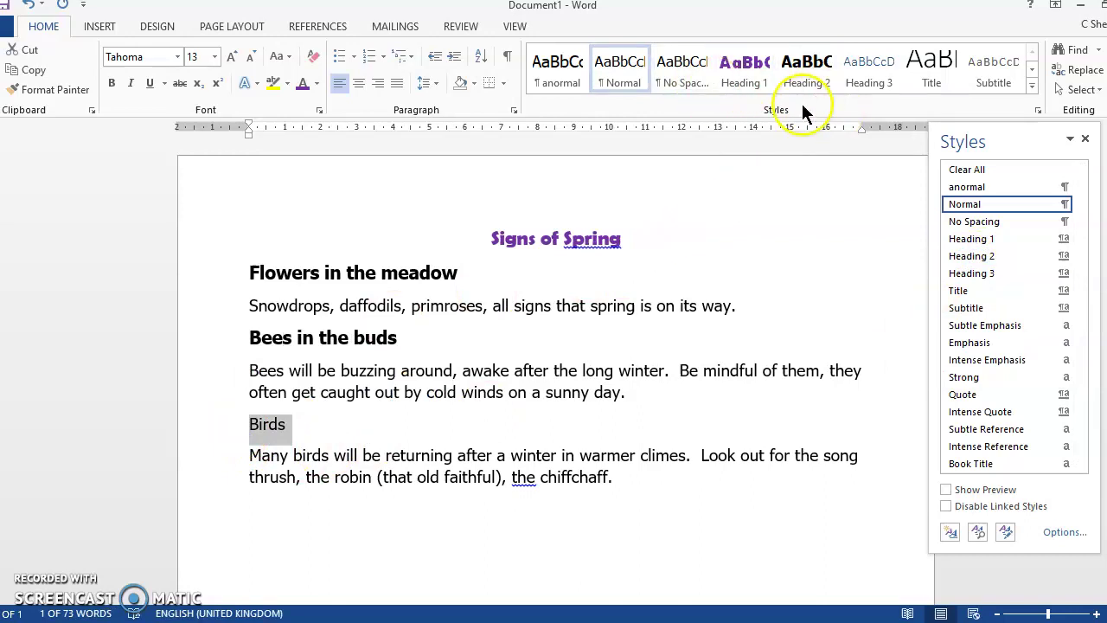
{"action": "left_click", "coordinate": [799, 75]}
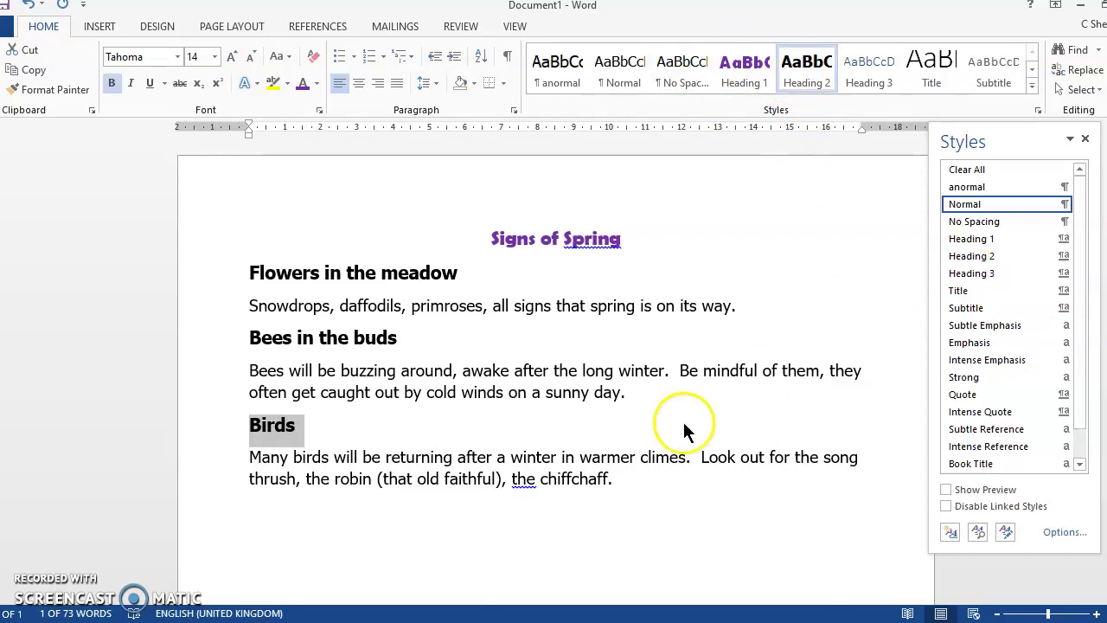
Modify the Heading 2 style to use the Accent 1 blue font colour
{"action": "left_click", "coordinate": [1063, 257]}
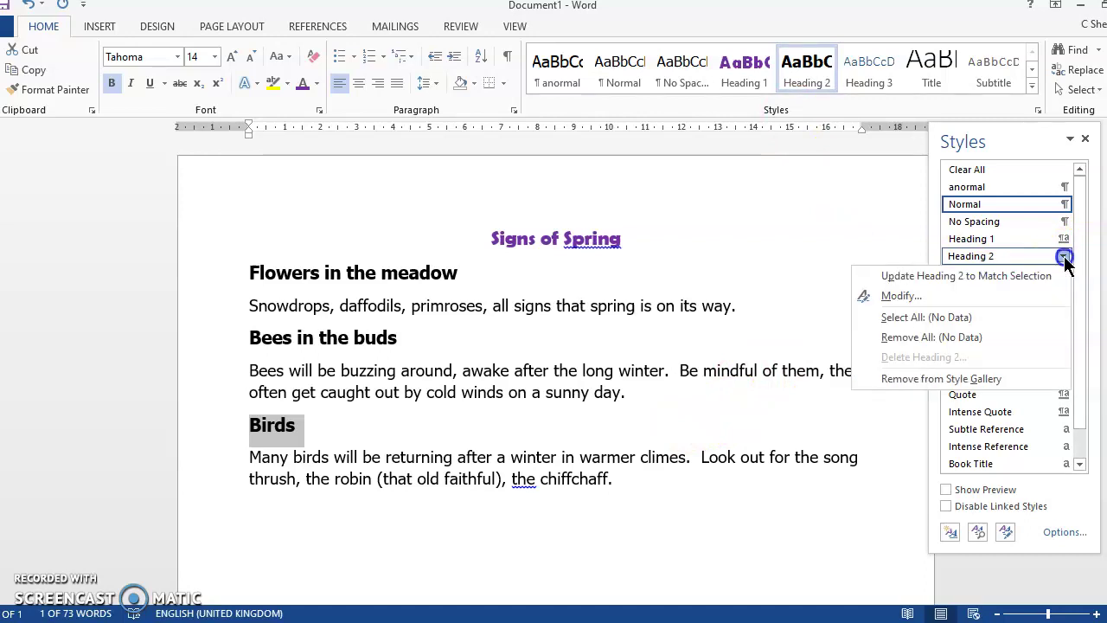
{"action": "left_click", "coordinate": [916, 294]}
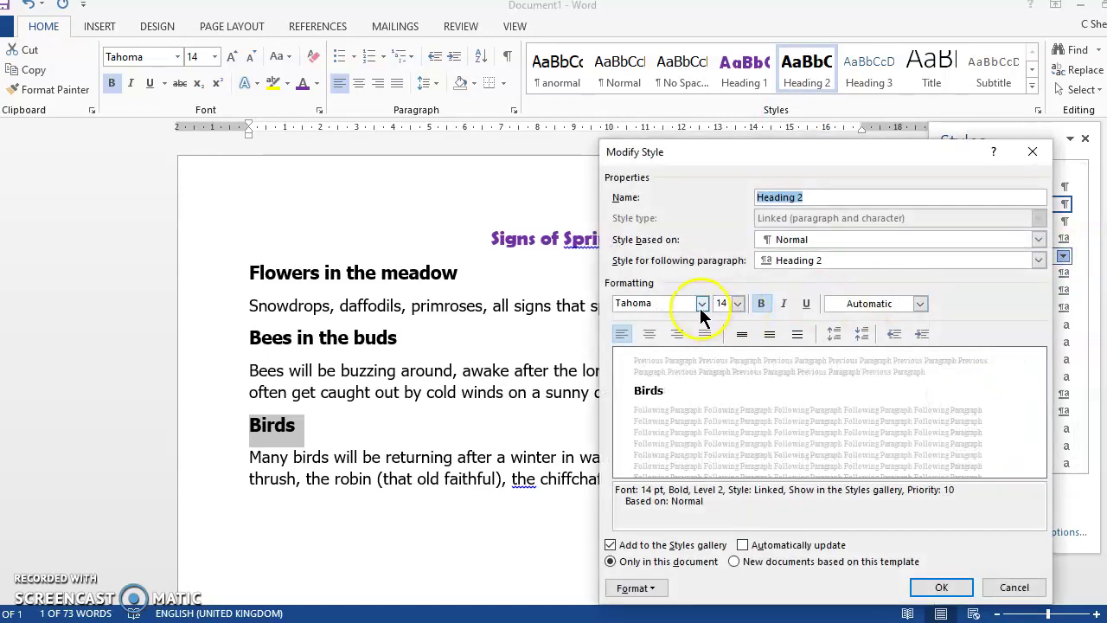
{"action": "left_click", "coordinate": [921, 304]}
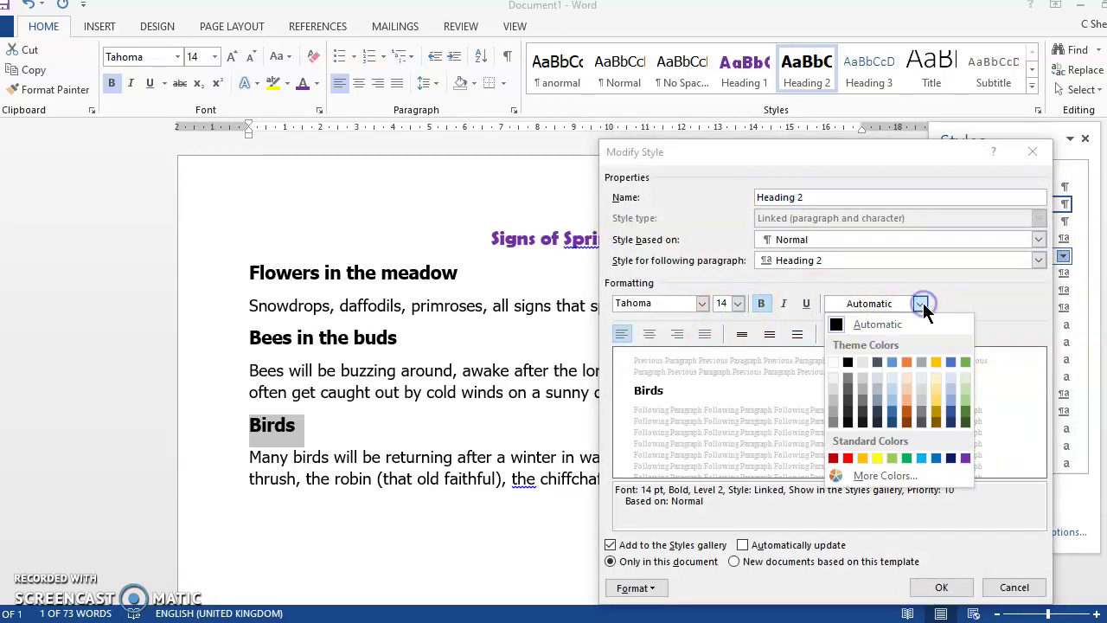
{"action": "left_click", "coordinate": [892, 408]}
{"action": "left_click", "coordinate": [934, 587]}
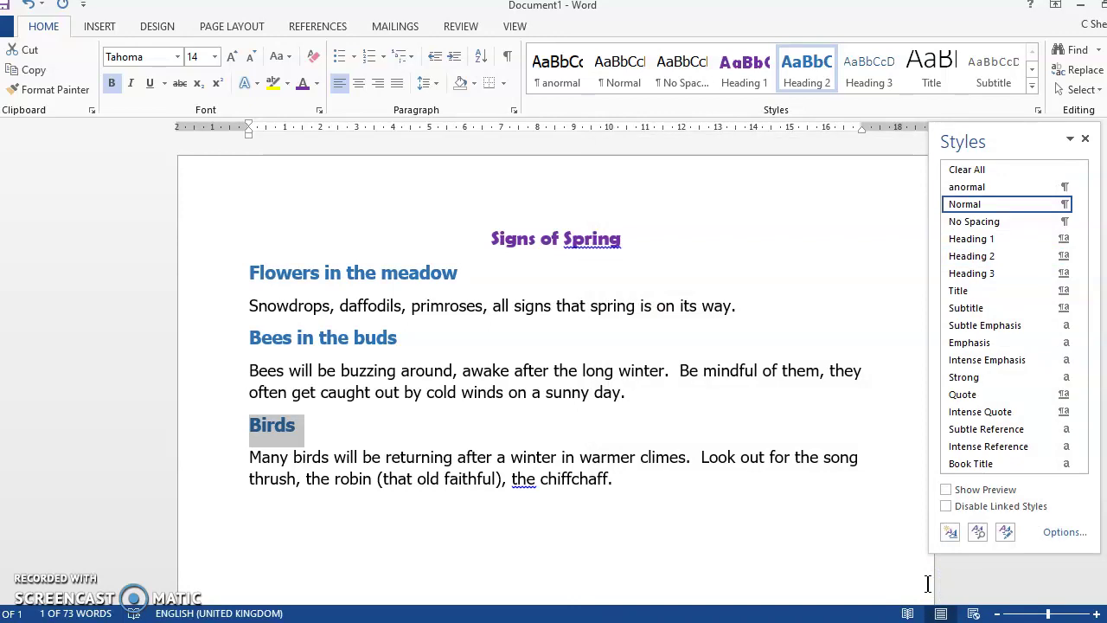
{"action": "left_click", "coordinate": [1037, 109]}
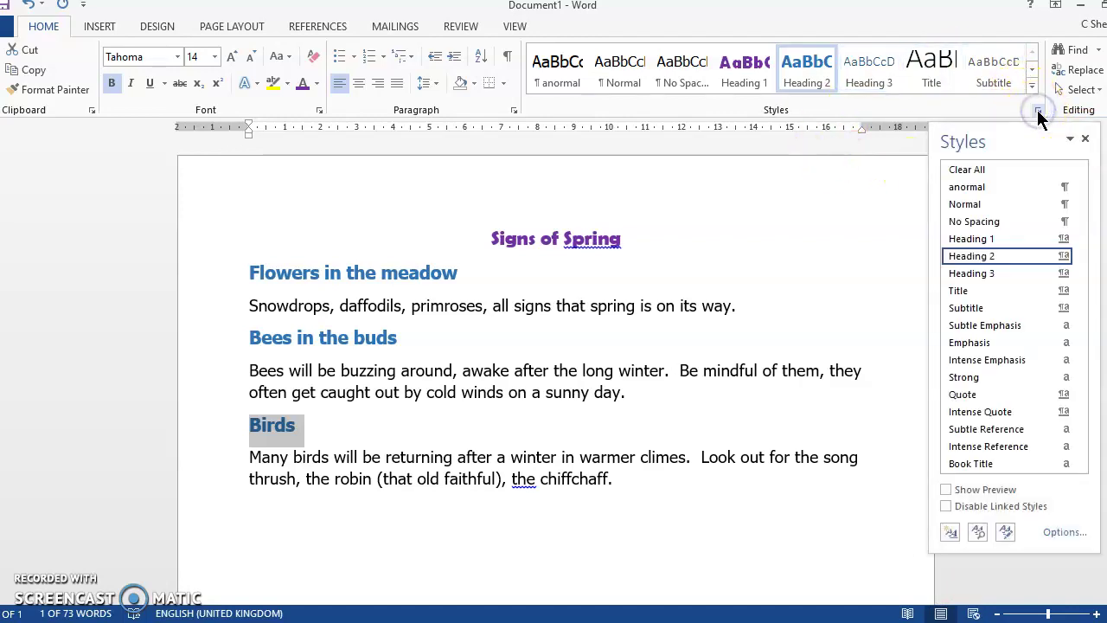